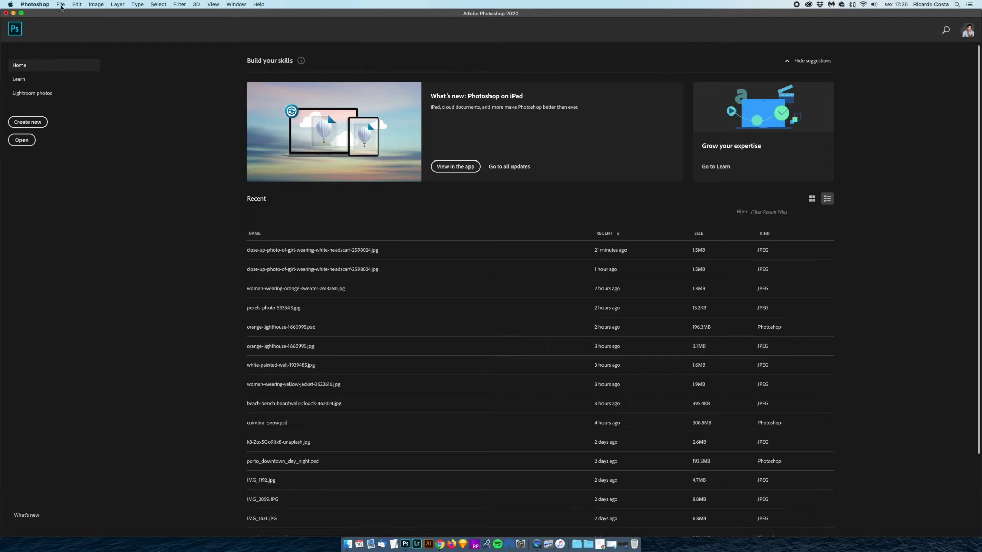
Create a new white 2000 × 2000 px document, keeping pixels as the units
{"action": "left_click", "coordinate": [61, 4]}
{"action": "left_click", "coordinate": [72, 15]}
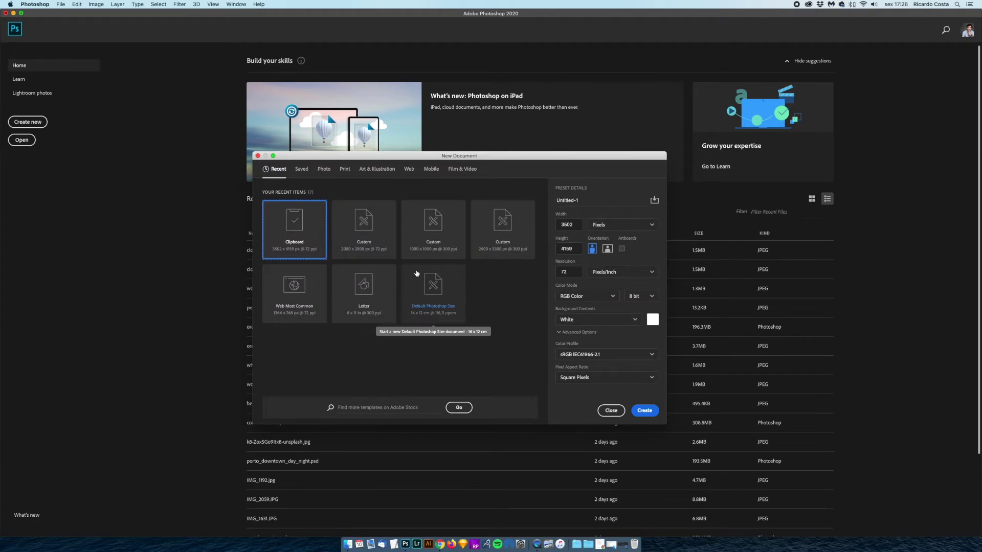
{"action": "double_click", "coordinate": [574, 225]}
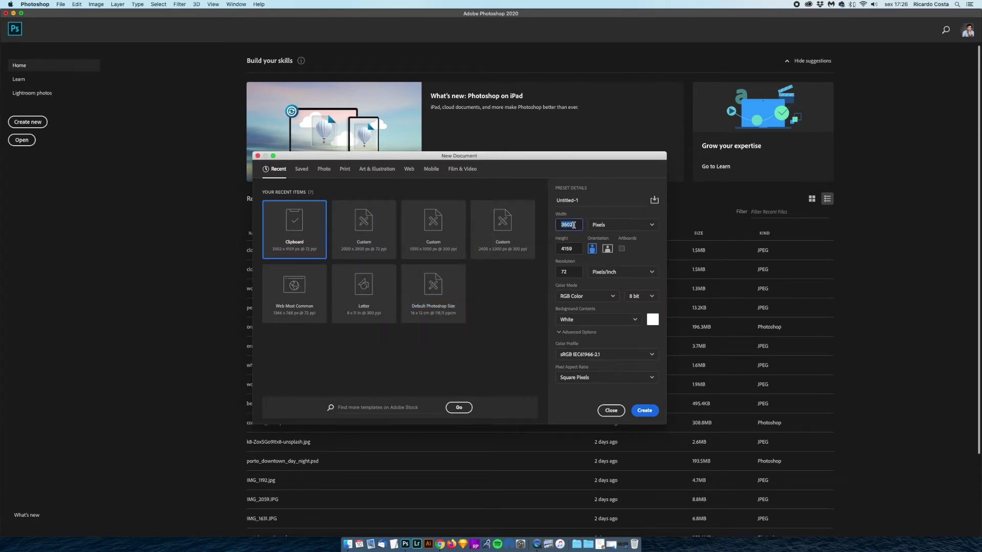
{"action": "type", "text": "2000"}
{"action": "double_click", "coordinate": [569, 249]}
{"action": "type", "text": "20"}
{"action": "left_click", "coordinate": [619, 227]}
{"action": "left_click", "coordinate": [608, 245]}
{"action": "left_click", "coordinate": [648, 413]}
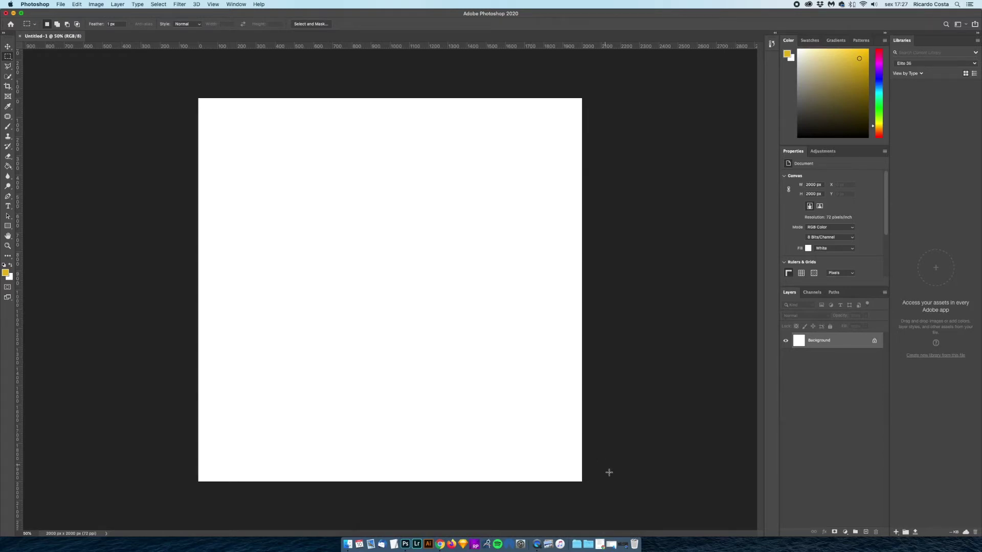
Open close-up-photo-of-girl-wearing-white-headscarf-2598024.jpg in Photoshop, then return to Untitled-1
{"action": "left_click", "coordinate": [615, 550]}
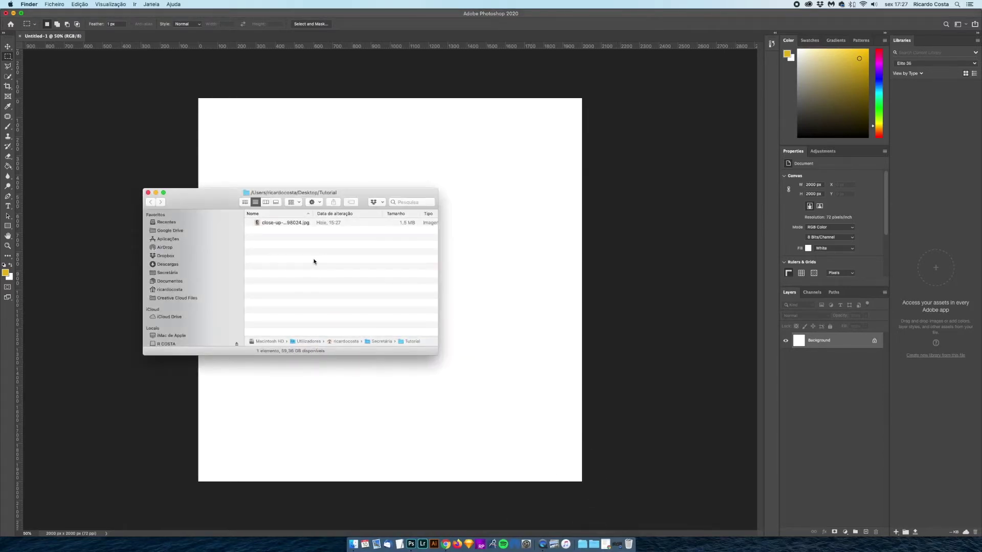
{"action": "left_click_drag", "start_coordinate": [281, 227], "coordinate": [410, 545]}
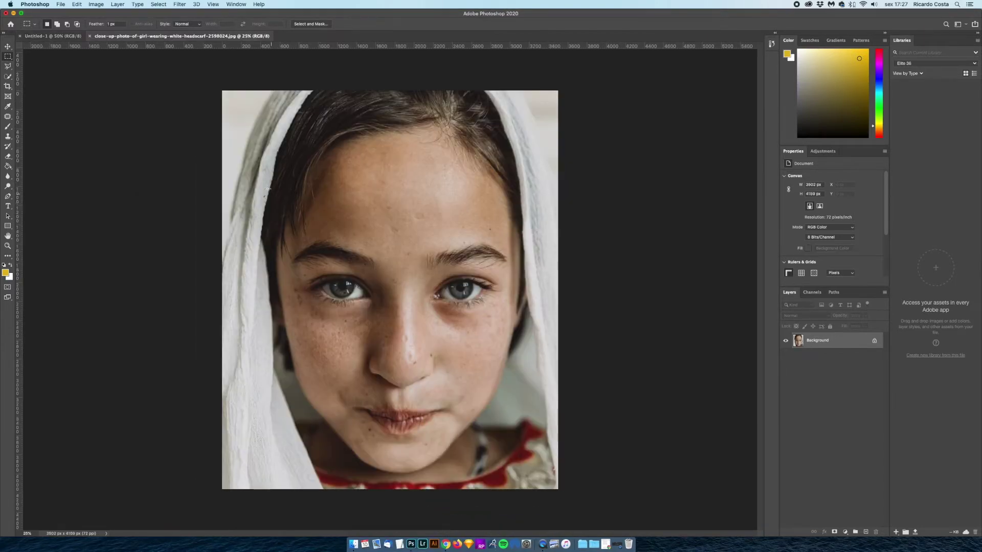
{"action": "left_click", "coordinate": [72, 39]}
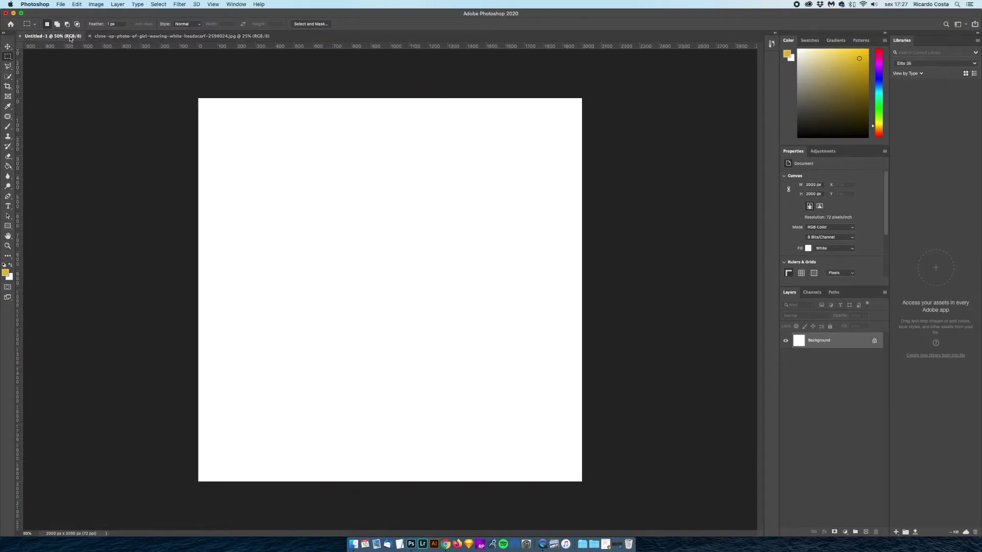
Select the whole portrait and paste it into Untitled-1 as Layer 1
{"action": "left_click", "coordinate": [119, 39]}
{"action": "left_click", "coordinate": [52, 36]}
{"action": "left_click", "coordinate": [117, 36]}
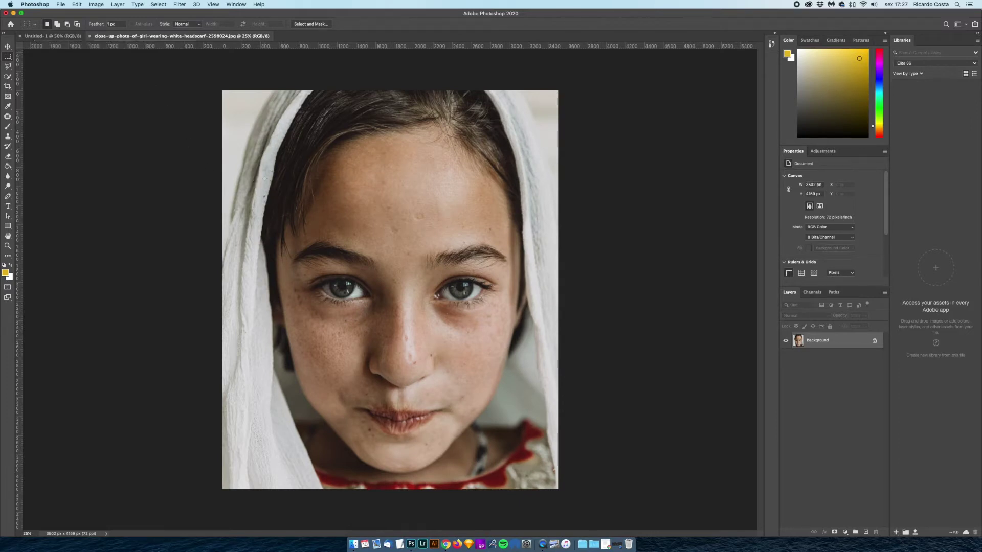
{"action": "key", "text": "super+a"}
{"action": "left_click", "coordinate": [59, 38]}
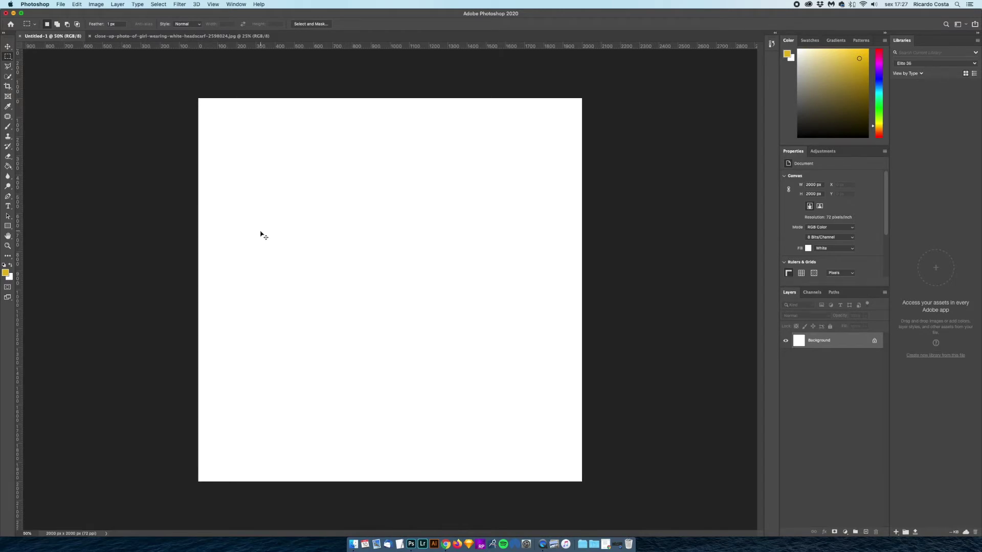
{"action": "key", "text": "super+v"}
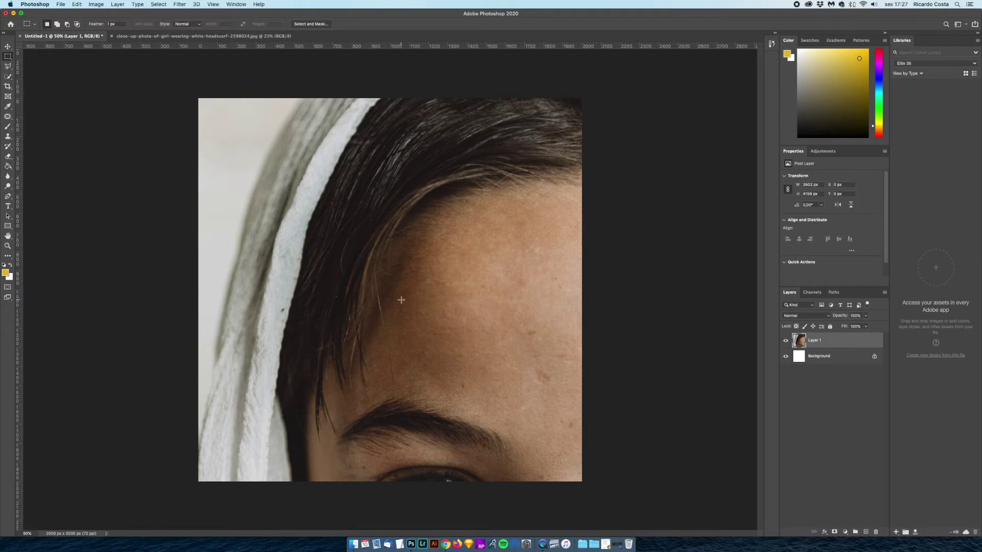
Shrink the pasted portrait on Layer 1 to a tiny size with Free Transform
{"action": "key", "text": "super+t"}
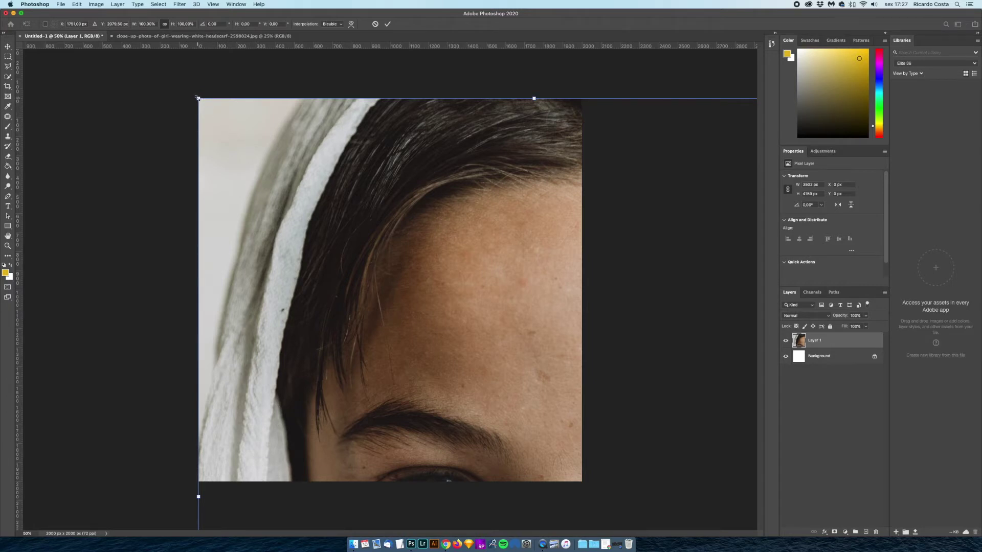
{"action": "left_click_drag", "start_coordinate": [198, 98], "coordinate": [393, 276]}
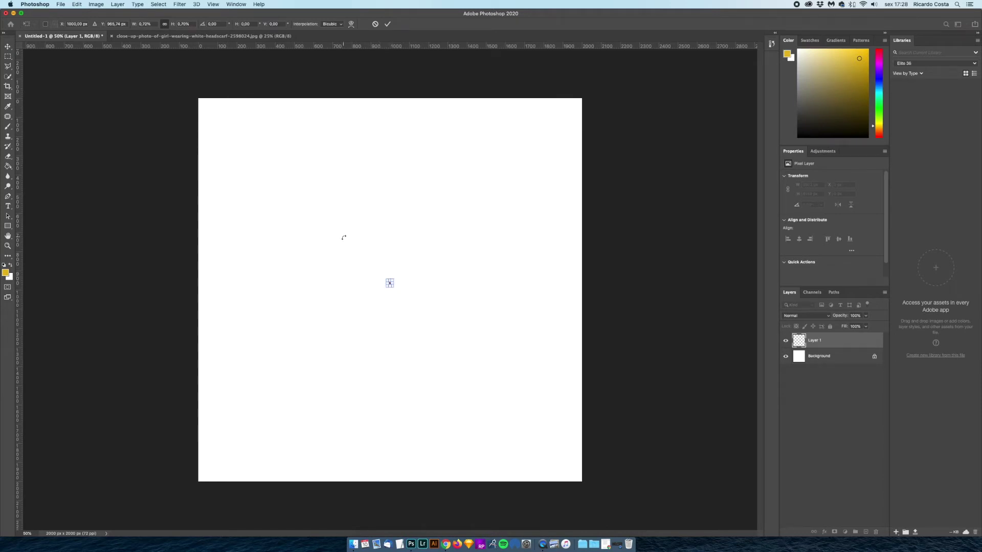
{"action": "key", "text": "Return"}
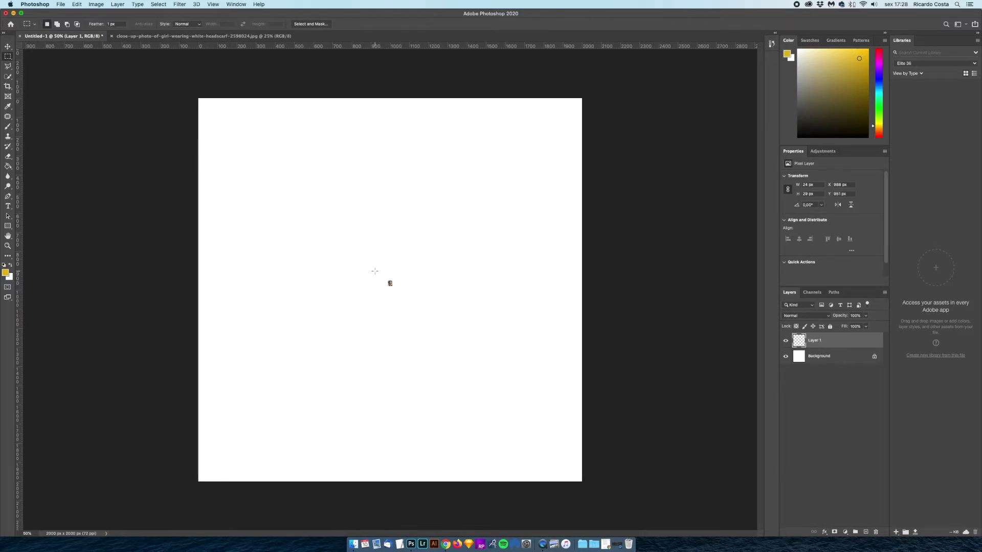
{"action": "left_click_drag", "start_coordinate": [375, 270], "coordinate": [396, 285]}
{"action": "left_click", "coordinate": [425, 312]}
Enlarge the tiny portrait back up to 1424 × 1721 px, leaving it pixelated
{"action": "key", "text": "super+t"}
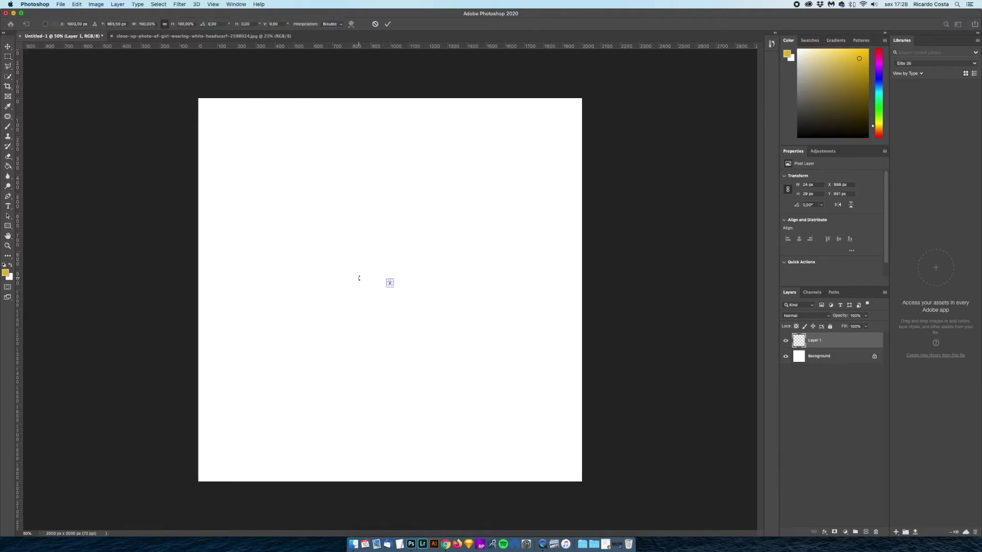
{"action": "left_click_drag", "start_coordinate": [386, 279], "coordinate": [262, 108]}
{"action": "key", "text": "Return"}
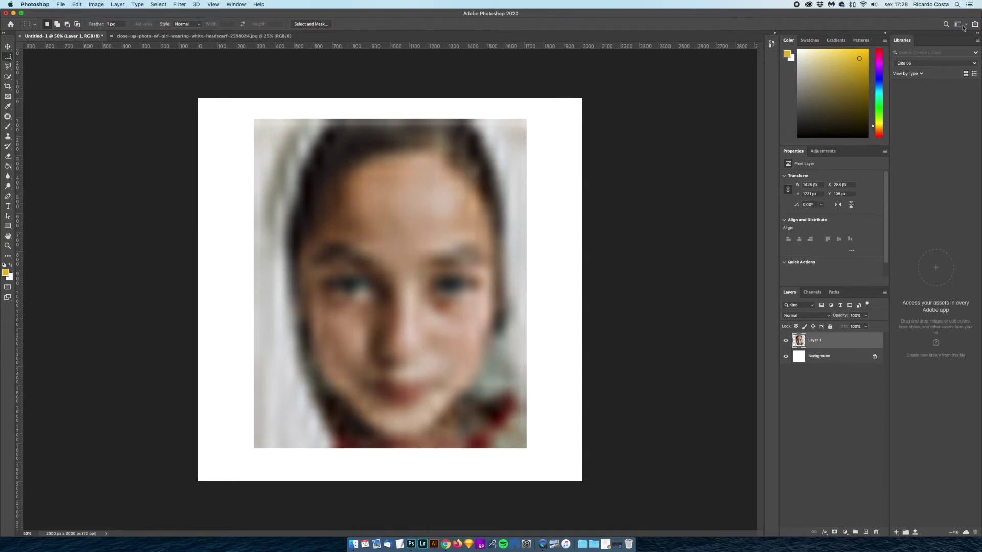
Collapse the Libraries panel and bring up the Tutorial folder with the portrait jpg selected
{"action": "left_click", "coordinate": [976, 33]}
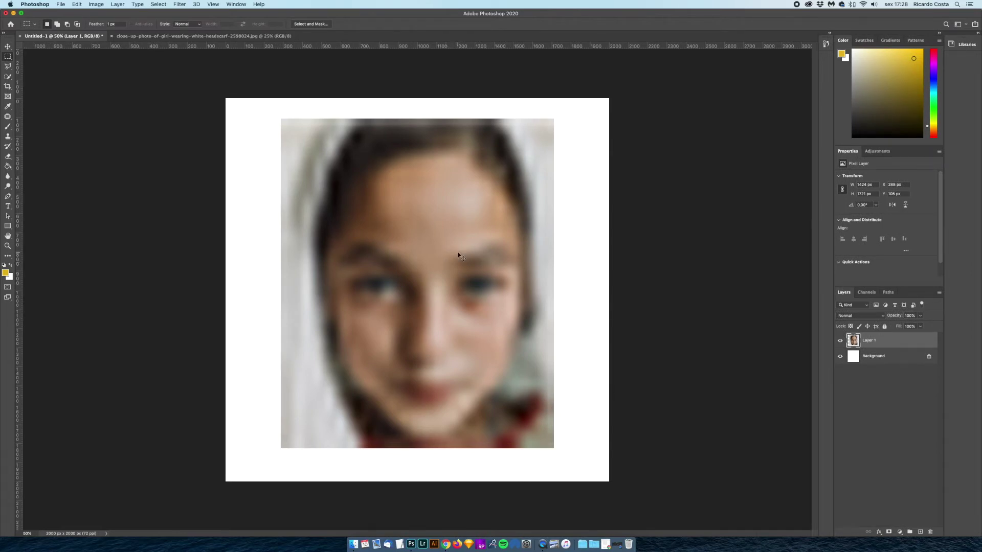
{"action": "key", "text": "super+Tab"}
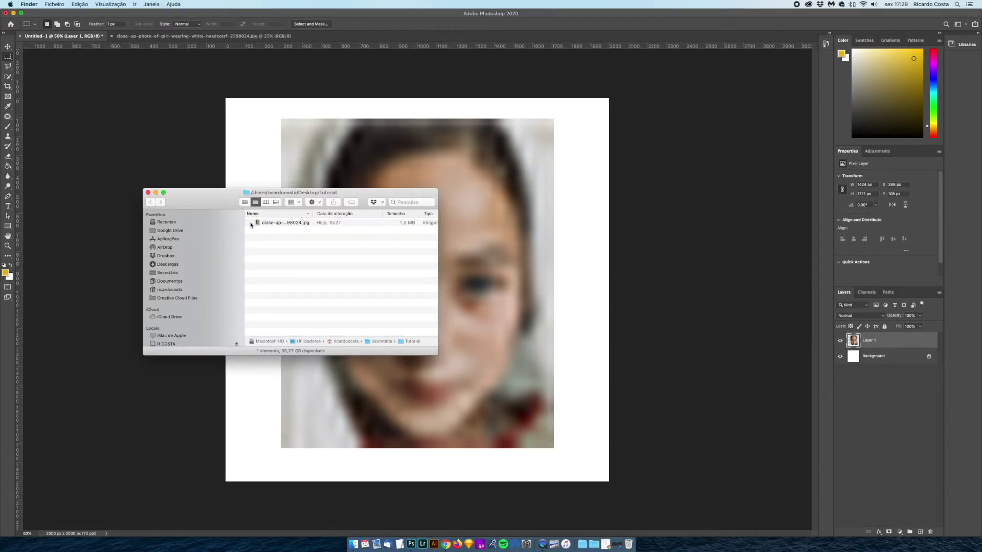
{"action": "left_click", "coordinate": [494, 387]}
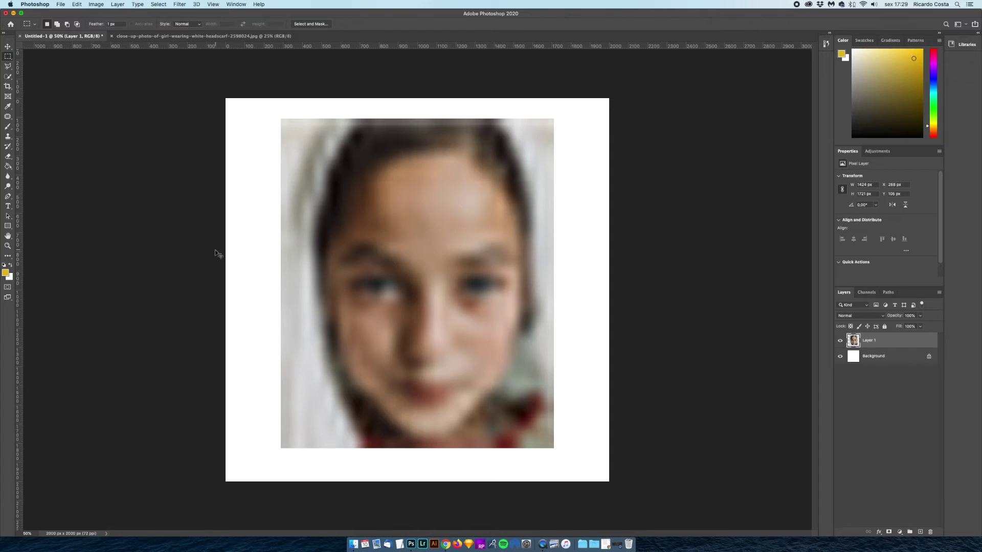
{"action": "key", "text": "super+Tab"}
{"action": "left_click", "coordinate": [272, 222]}
Place the portrait jpg onto the canvas as an embedded copy scaled to about 35.69%
{"action": "left_click_drag", "start_coordinate": [206, 199], "coordinate": [76, 210]}
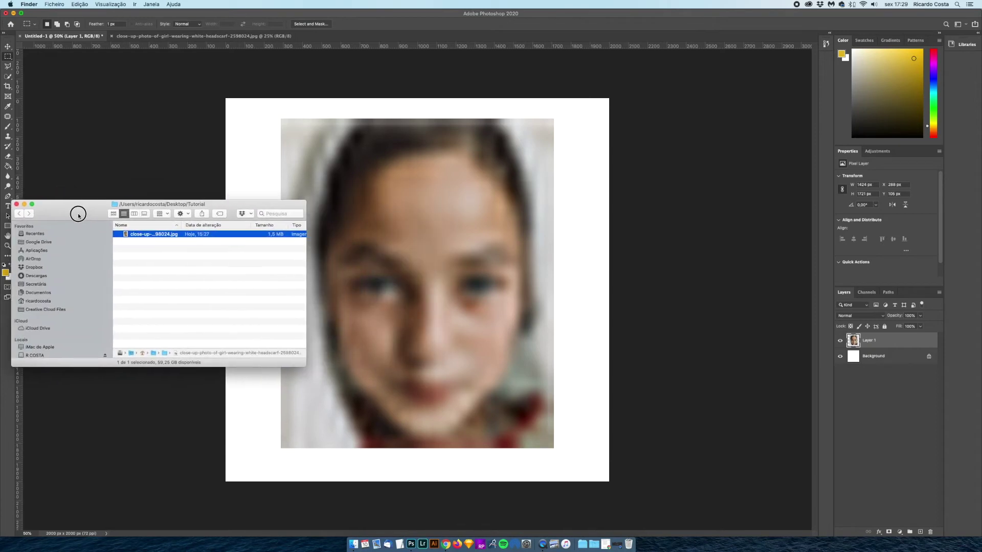
{"action": "left_click_drag", "start_coordinate": [157, 238], "coordinate": [429, 318]}
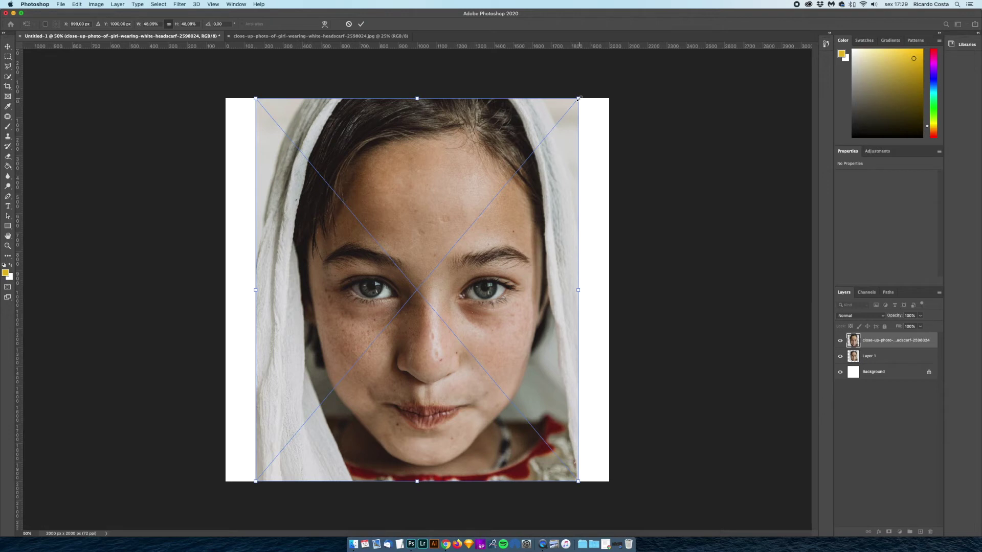
{"action": "left_click_drag", "start_coordinate": [577, 100], "coordinate": [532, 162]}
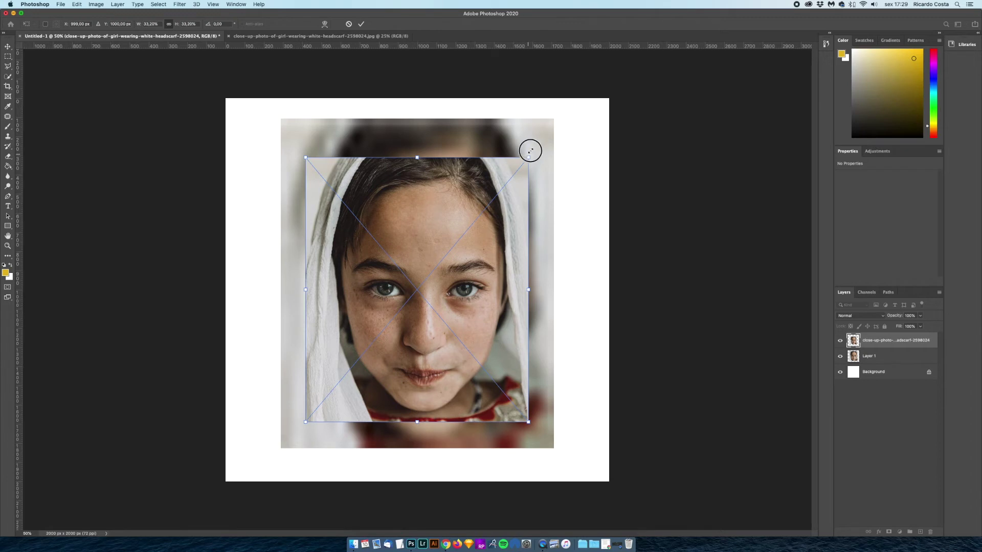
{"action": "left_click_drag", "start_coordinate": [528, 155], "coordinate": [537, 146]}
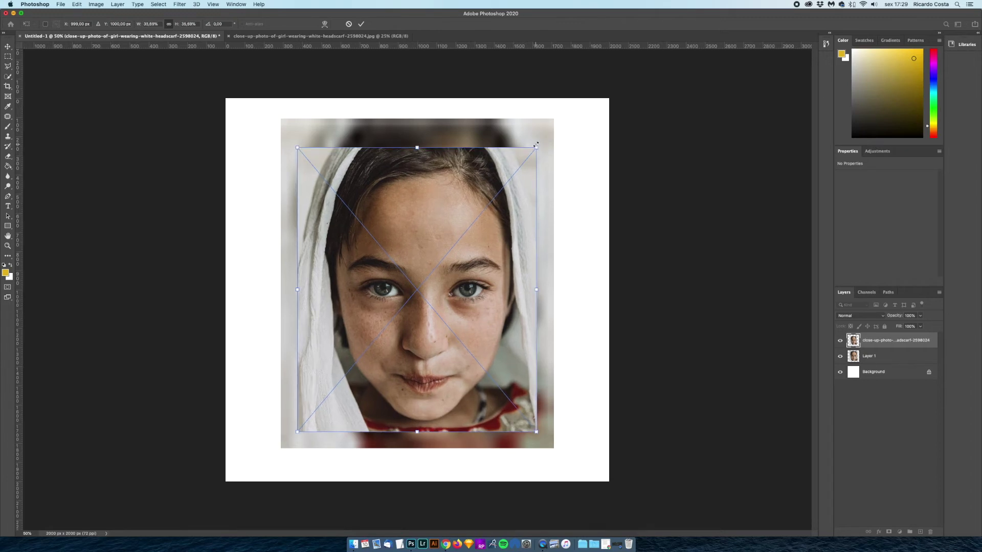
{"action": "key", "text": "Return"}
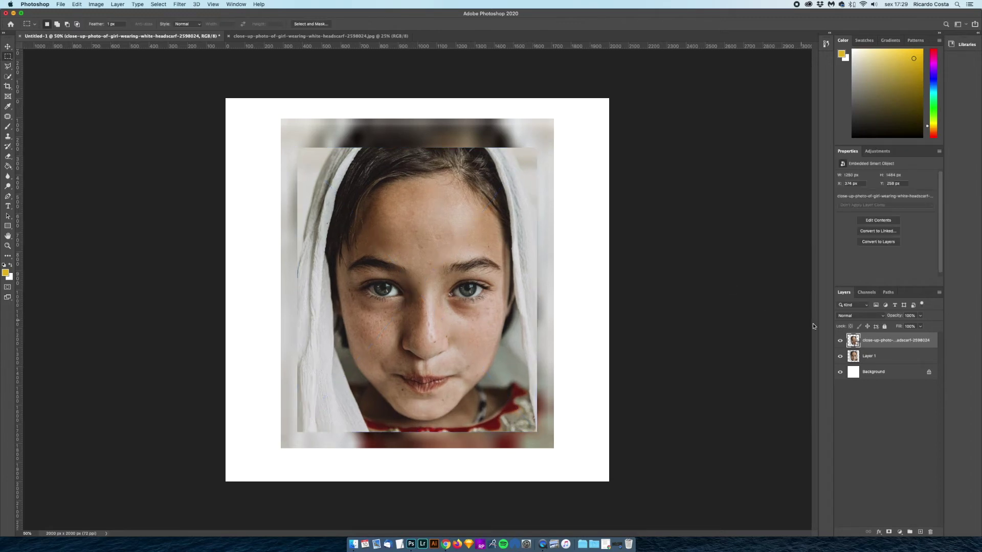
Select Layer 1, then reselect the placed smart-object portrait layer
{"action": "left_click", "coordinate": [856, 359]}
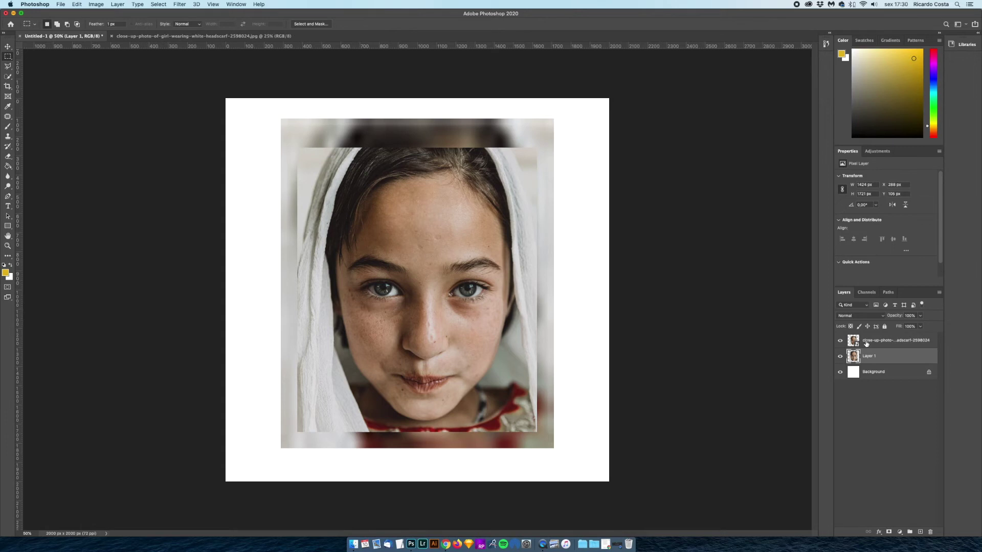
{"action": "left_click", "coordinate": [866, 343]}
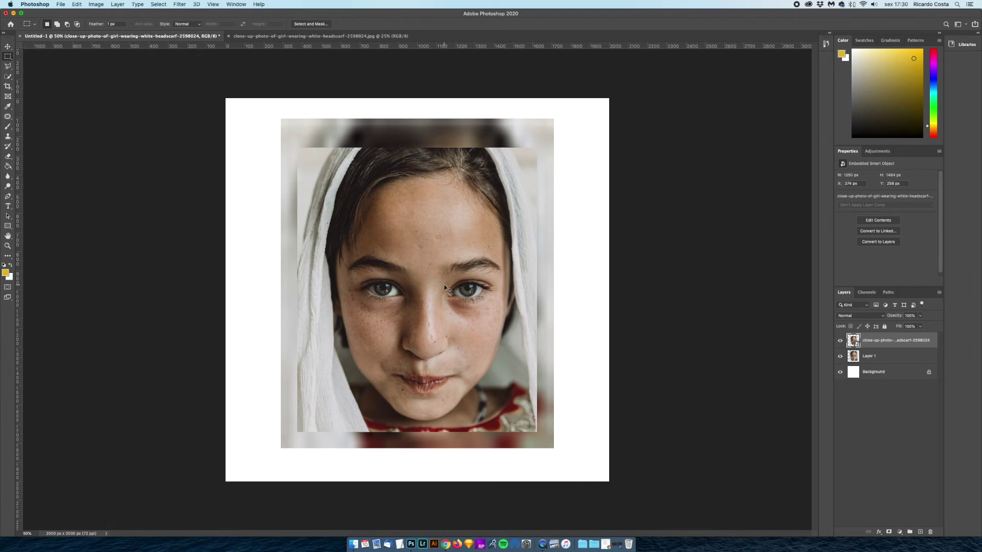
Shrink the smart-object portrait down to a tiny thumbnail
{"action": "left_click", "coordinate": [458, 321]}
{"action": "key", "text": "super+t"}
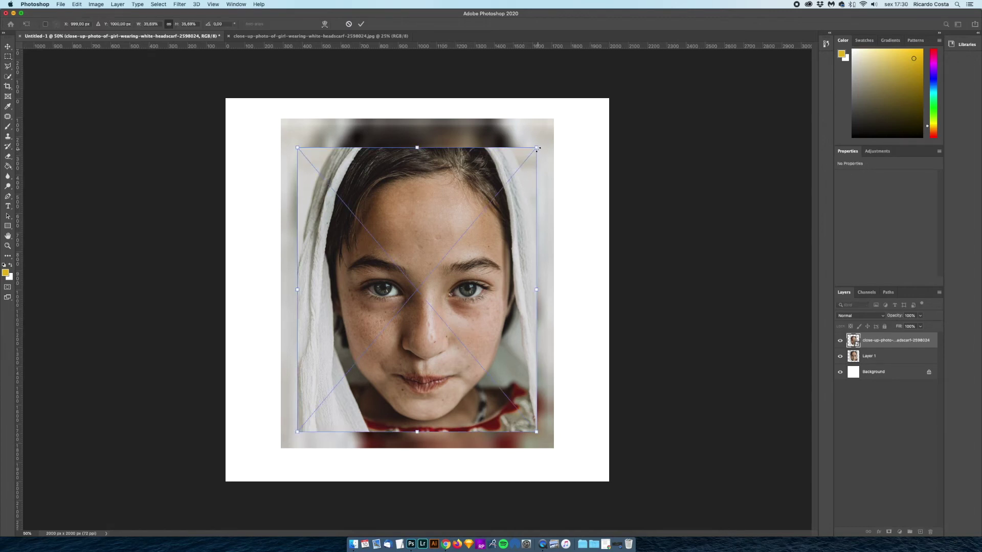
{"action": "left_click_drag", "start_coordinate": [538, 148], "coordinate": [423, 281]}
{"action": "key", "text": "Return"}
{"action": "key", "text": "m"}
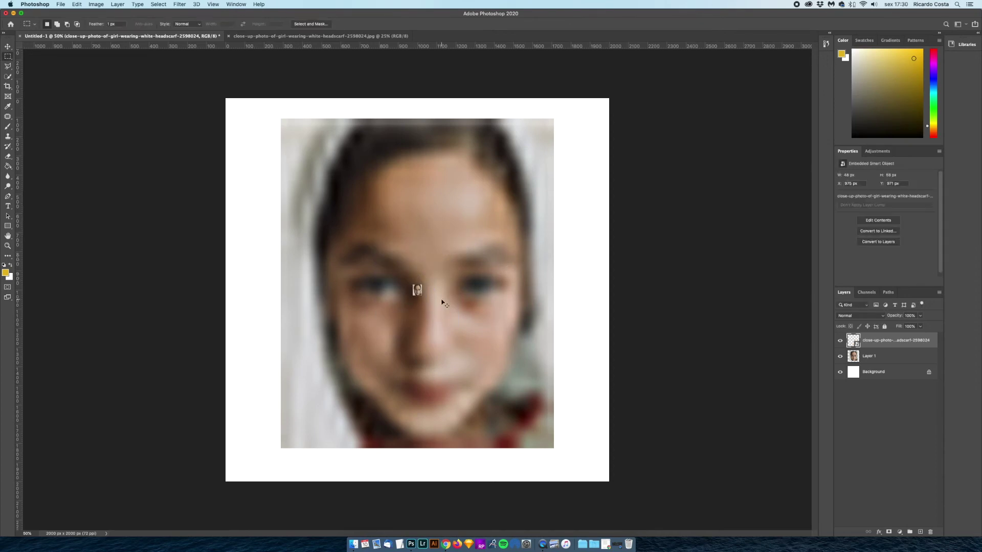
Enlarge the sharp smart object over the portrait, then rescale it to about 27.5%
{"action": "key", "text": "super+t"}
{"action": "left_click_drag", "start_coordinate": [422, 282], "coordinate": [571, 175]}
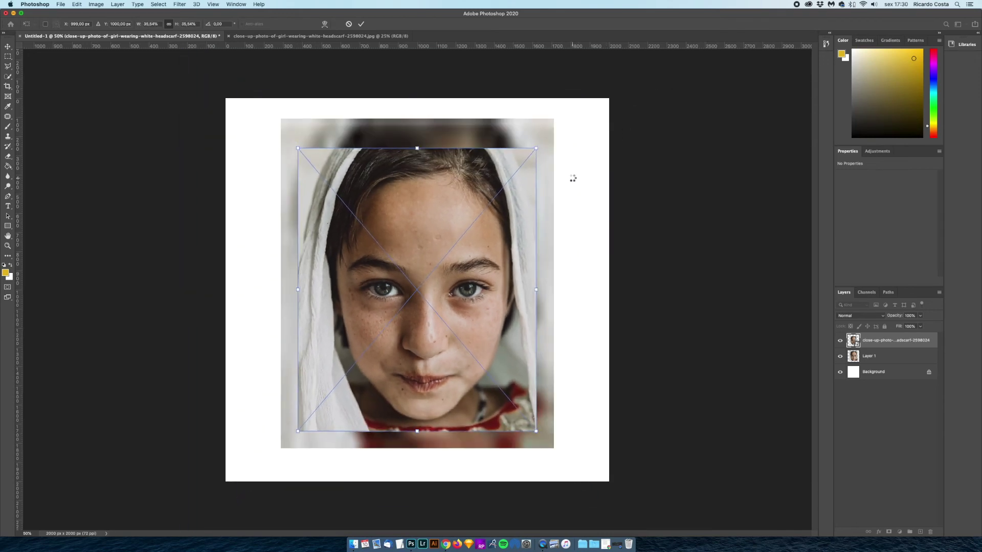
{"action": "key", "text": "Return"}
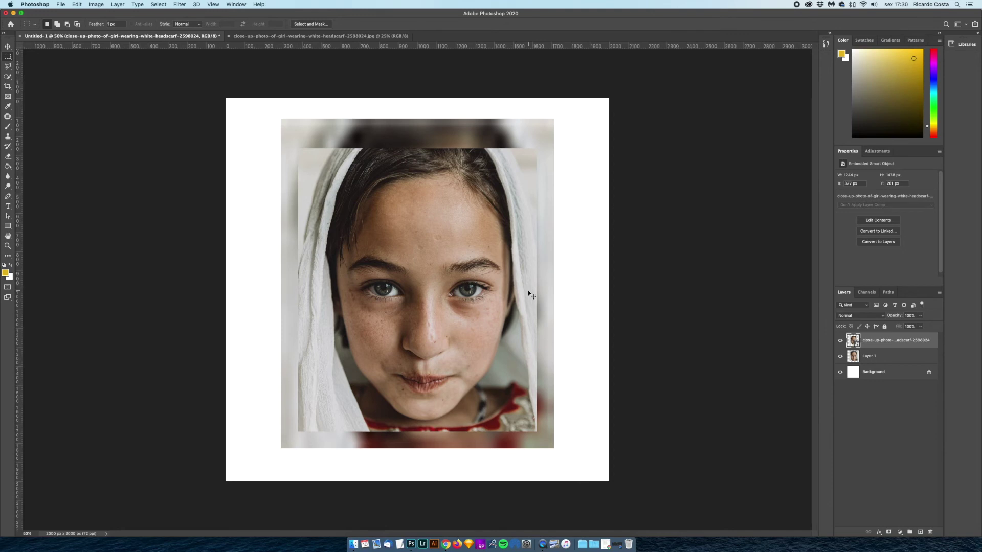
{"action": "key", "text": "super+t"}
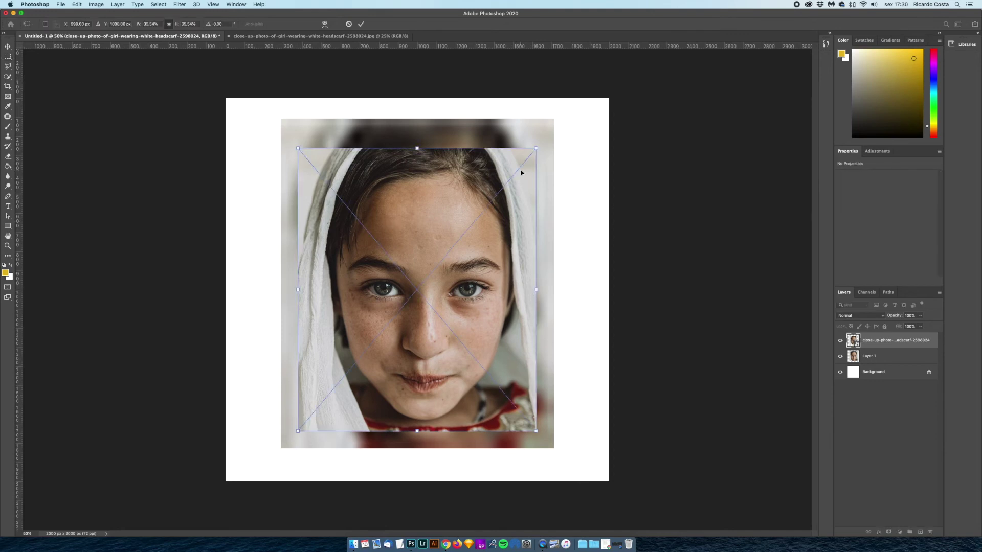
{"action": "left_click_drag", "start_coordinate": [535, 149], "coordinate": [508, 184]}
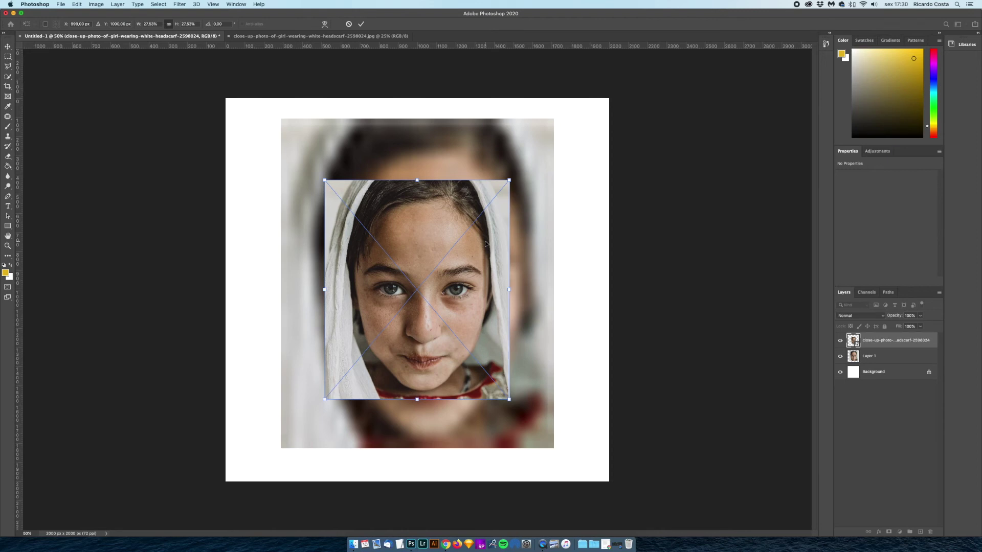
Scale the sharp portrait proportionally to about 96% to fill the canvas, zooming in to confirm crispness
{"action": "key", "text": "super+minus"}
{"action": "key", "text": "super+minus"}
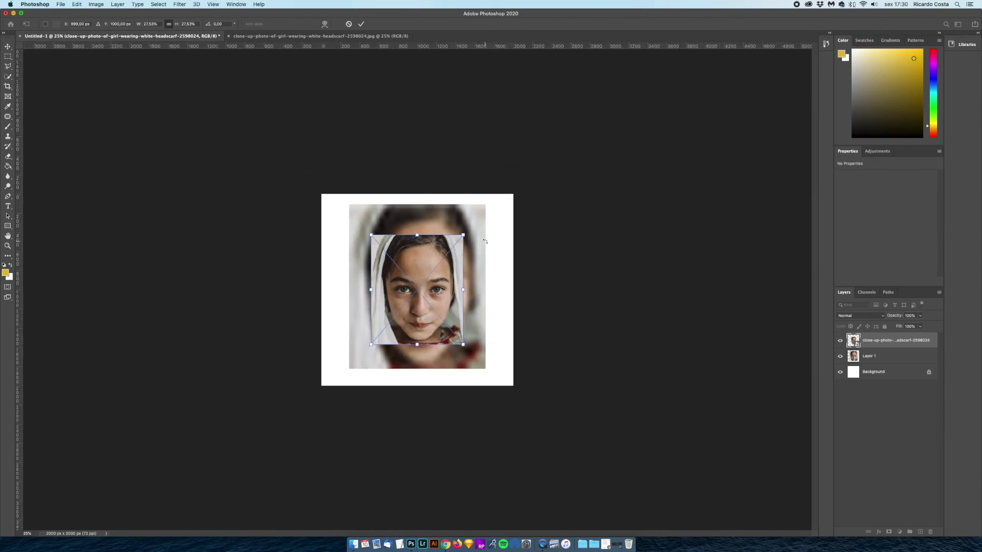
{"action": "left_click_drag", "start_coordinate": [463, 235], "coordinate": [586, 104]}
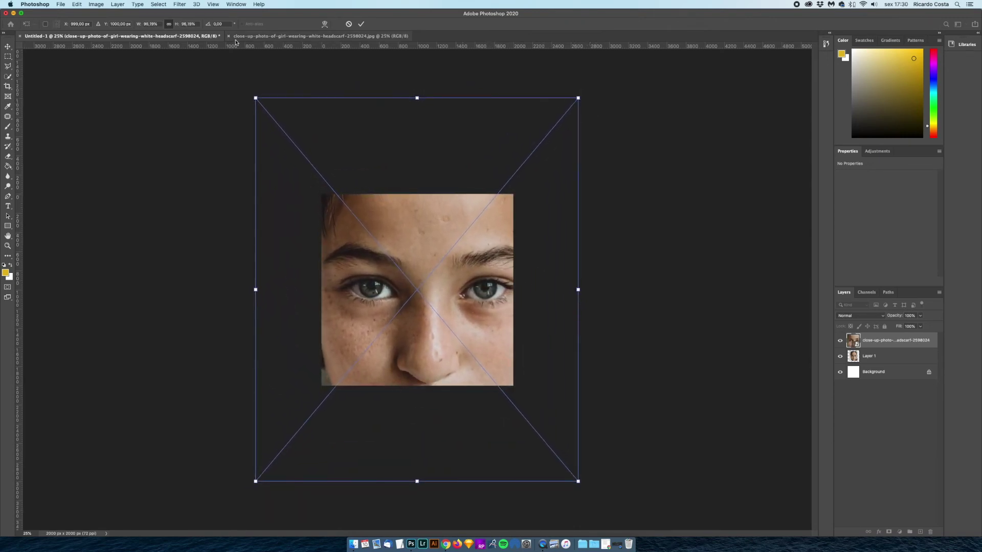
{"action": "left_click", "coordinate": [169, 24]}
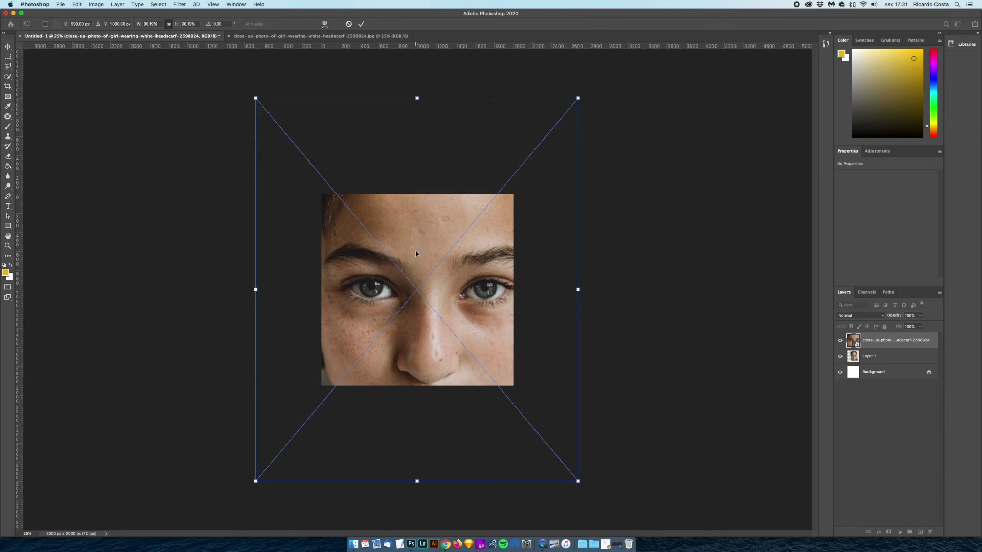
{"action": "key", "text": "Return"}
{"action": "key", "text": "m"}
{"action": "key", "text": "super+plus"}
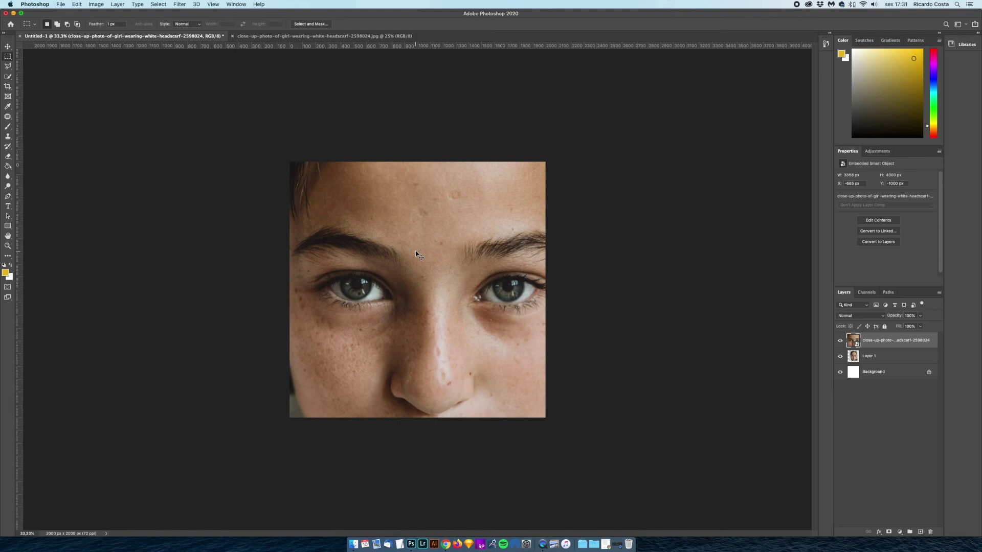
{"action": "key", "text": "super+plus"}
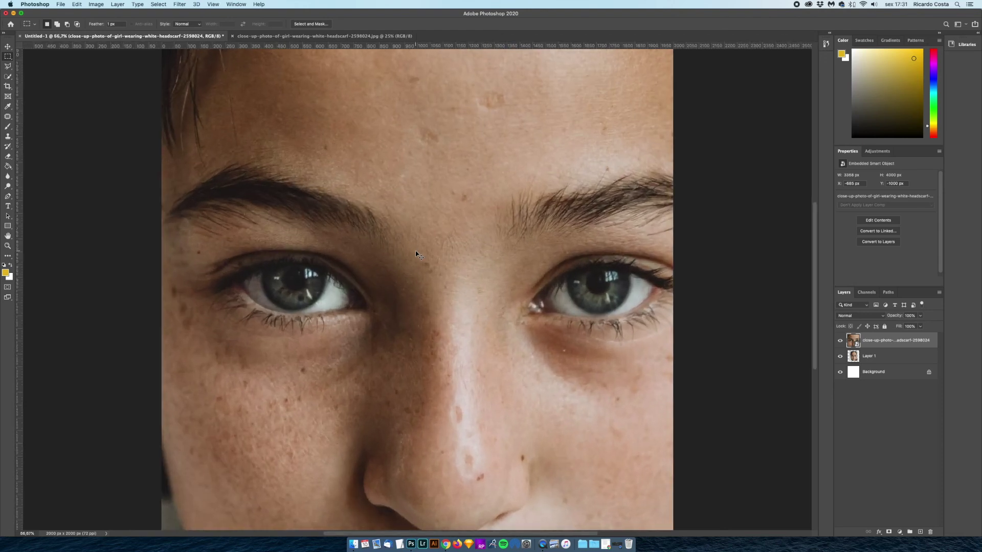
{"action": "key", "text": "super+minus"}
{"action": "key", "text": "super+minus"}
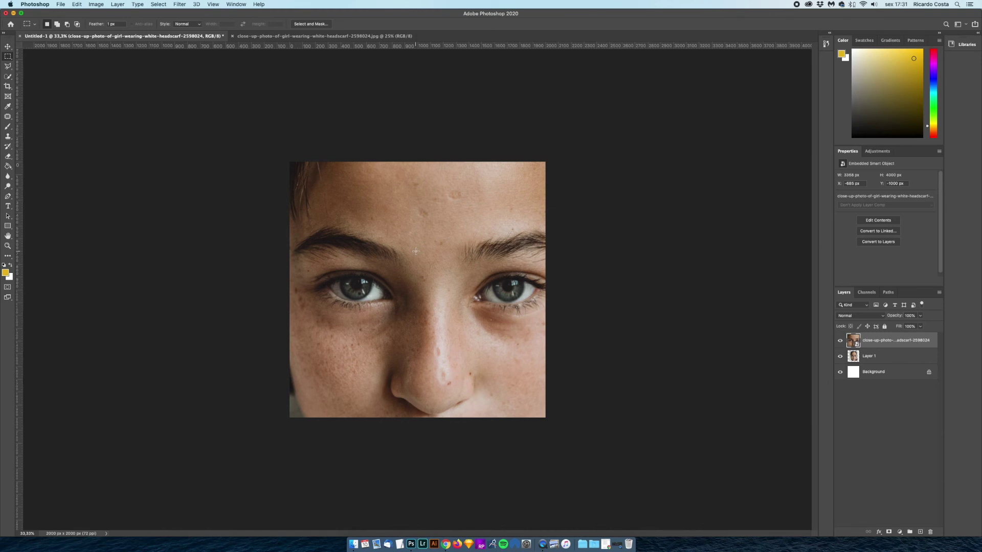
{"action": "key", "text": "super+minus"}
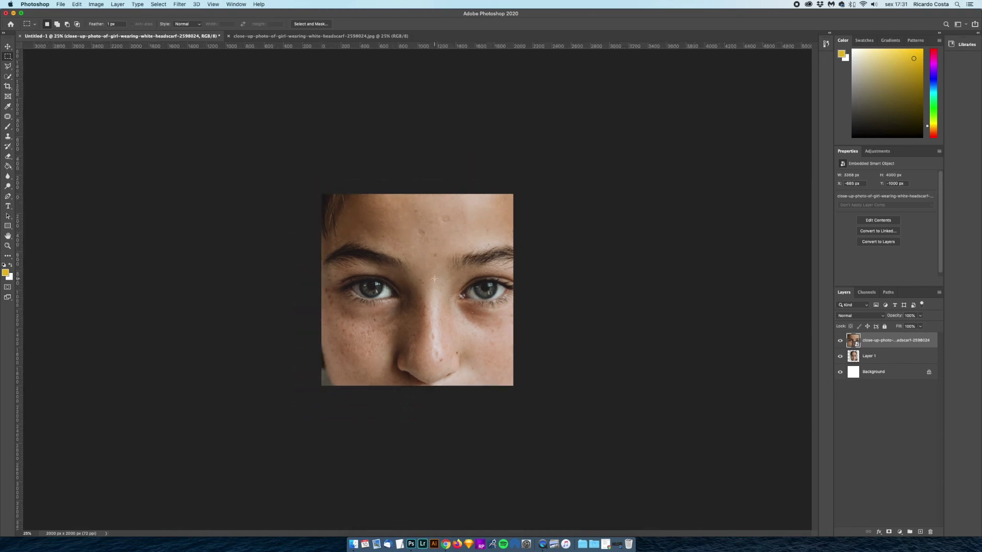
Move Layer 1 above the smart object and scale it up to about 303%
{"action": "left_click", "coordinate": [875, 358]}
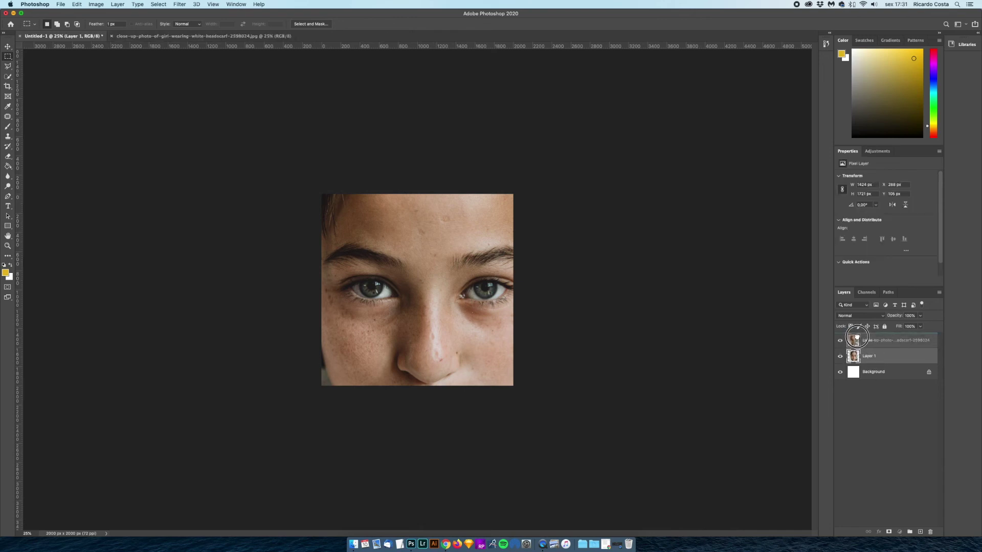
{"action": "left_click_drag", "start_coordinate": [856, 337], "coordinate": [857, 339]}
{"action": "left_click", "coordinate": [7, 47]}
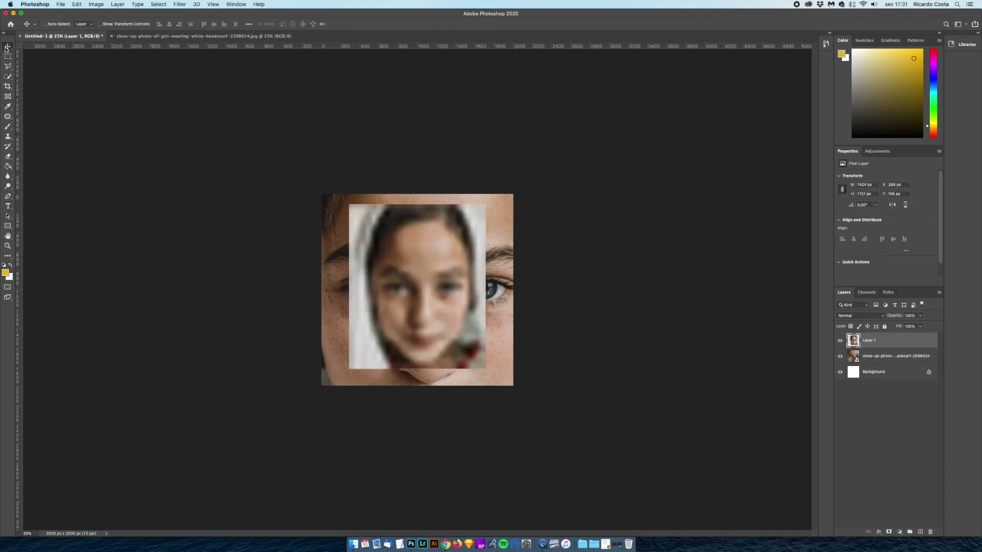
{"action": "key", "text": "super+t"}
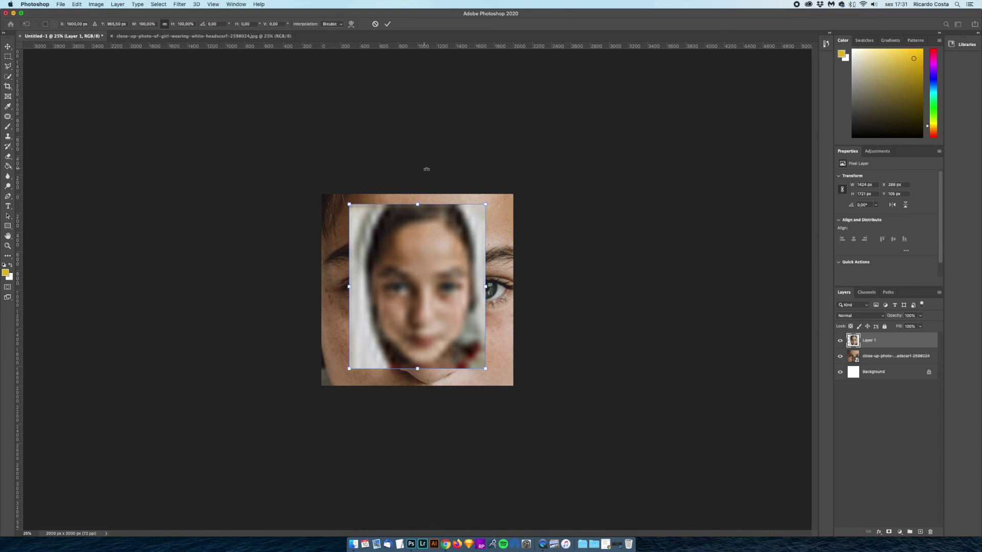
{"action": "left_click_drag", "start_coordinate": [486, 204], "coordinate": [646, 53]}
{"action": "key", "text": "Return"}
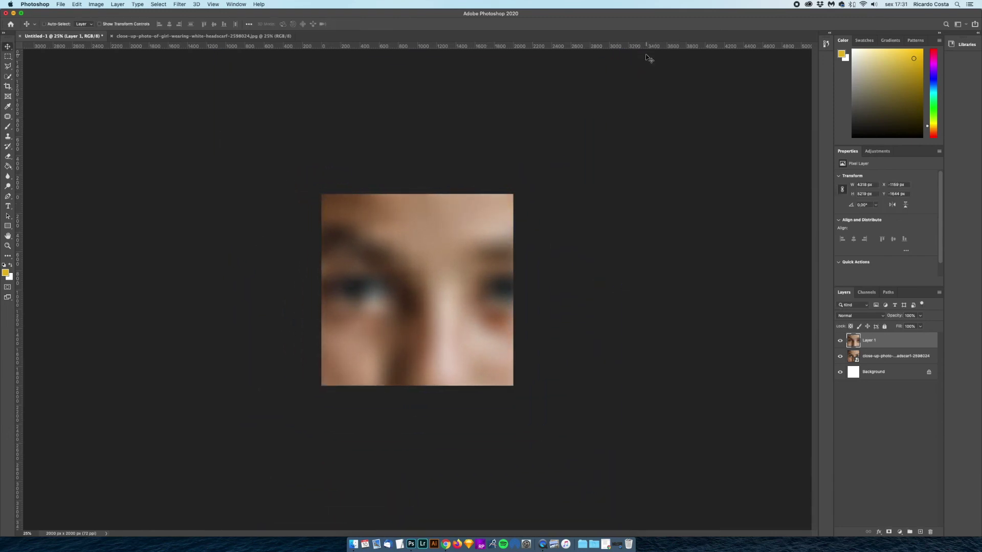
Toggle Layer 1's visibility to compare the pixelated copy against the sharp smart object
{"action": "left_click", "coordinate": [841, 343]}
{"action": "left_click", "coordinate": [841, 343]}
{"action": "left_click", "coordinate": [841, 344]}
{"action": "left_click", "coordinate": [841, 344]}
{"action": "key", "text": "super+minus"}
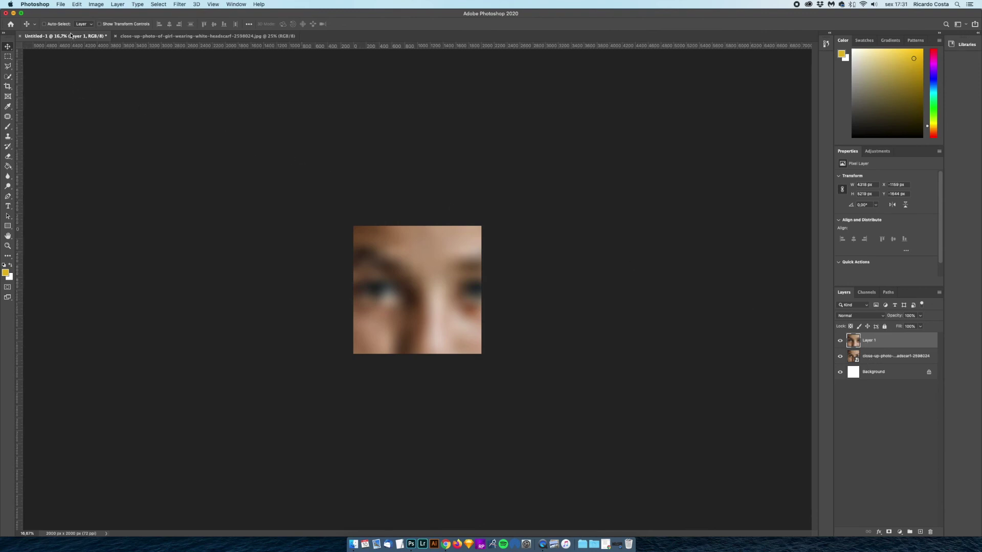
{"action": "left_click", "coordinate": [61, 4]}
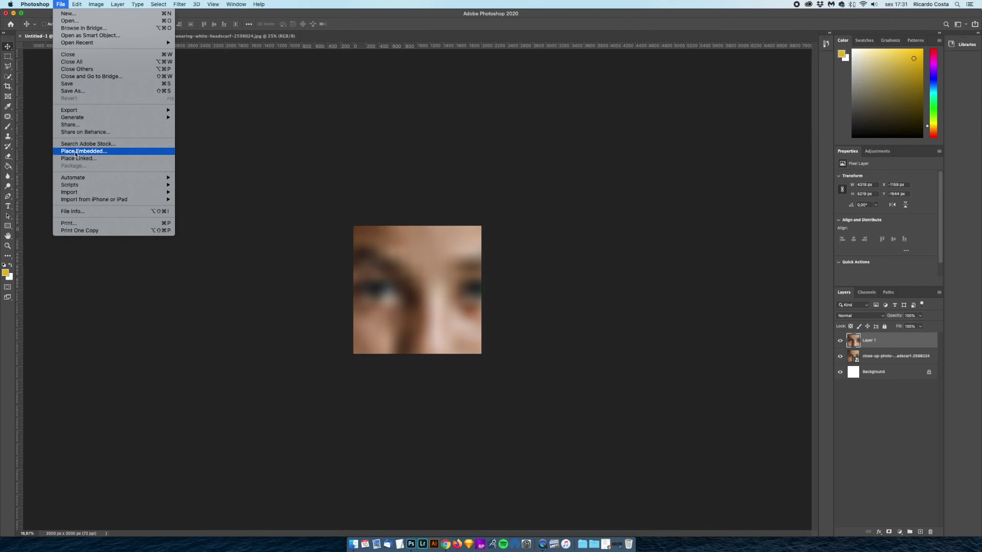
Place close-up-photo-of-girl-wearing-white-headscarf-2598024.jpg as an embedded 1584 × 2000 px smart object and commit it
{"action": "left_click", "coordinate": [81, 152]}
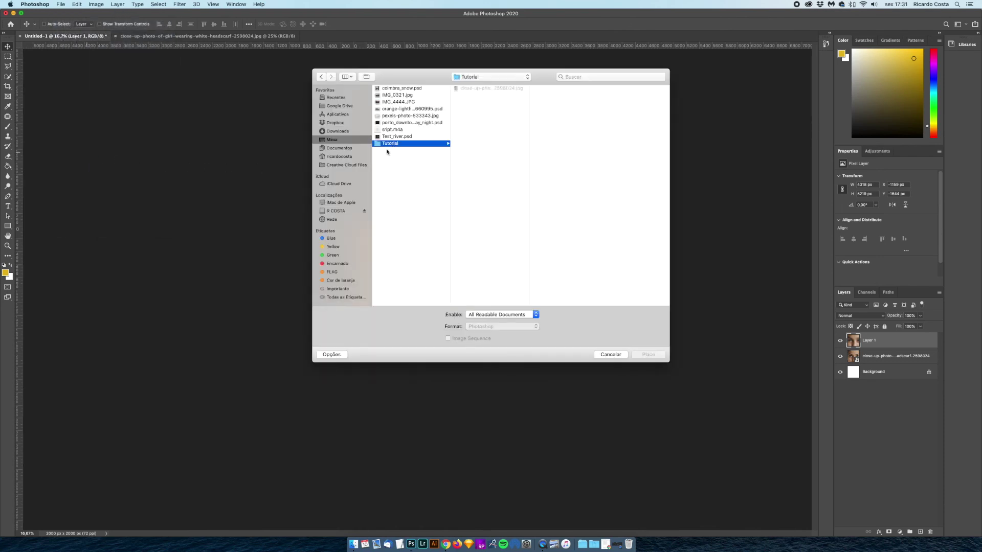
{"action": "left_click", "coordinate": [473, 89]}
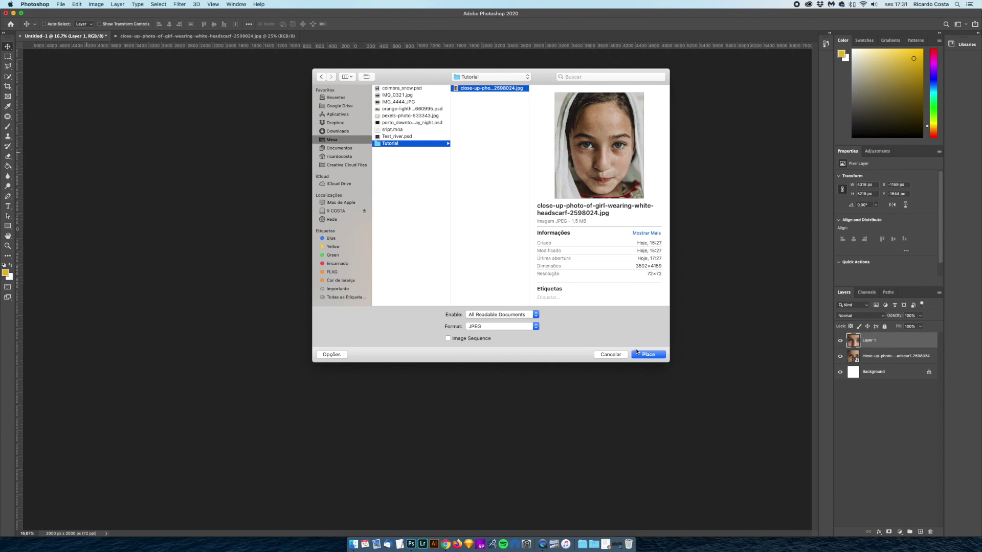
{"action": "left_click", "coordinate": [648, 355]}
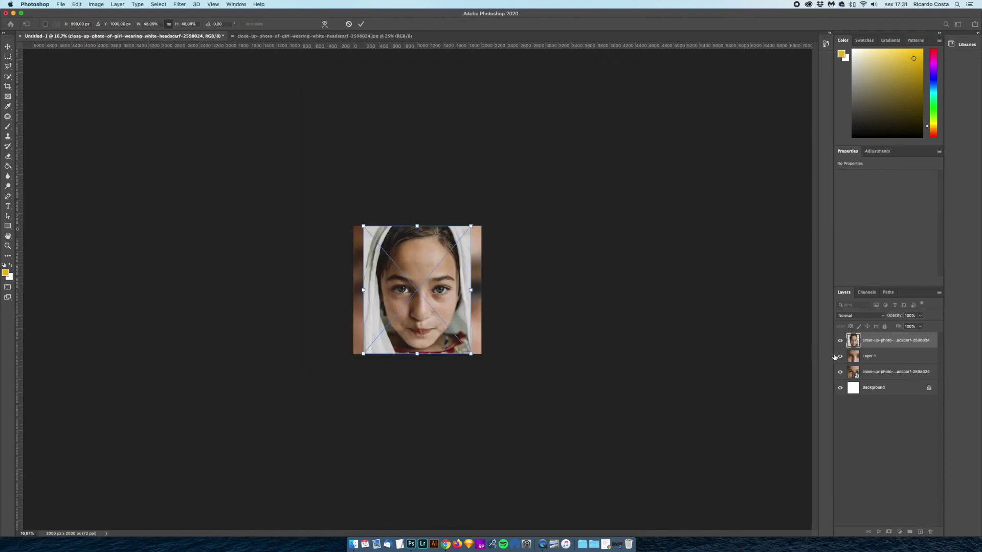
{"action": "key", "text": "super+equal"}
{"action": "key", "text": "super+equal"}
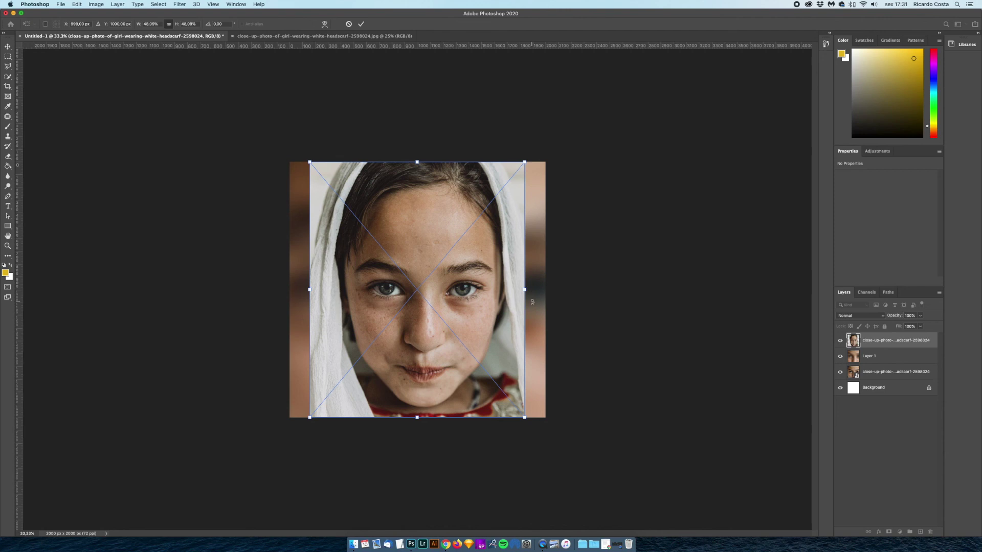
{"action": "key", "text": "Return"}
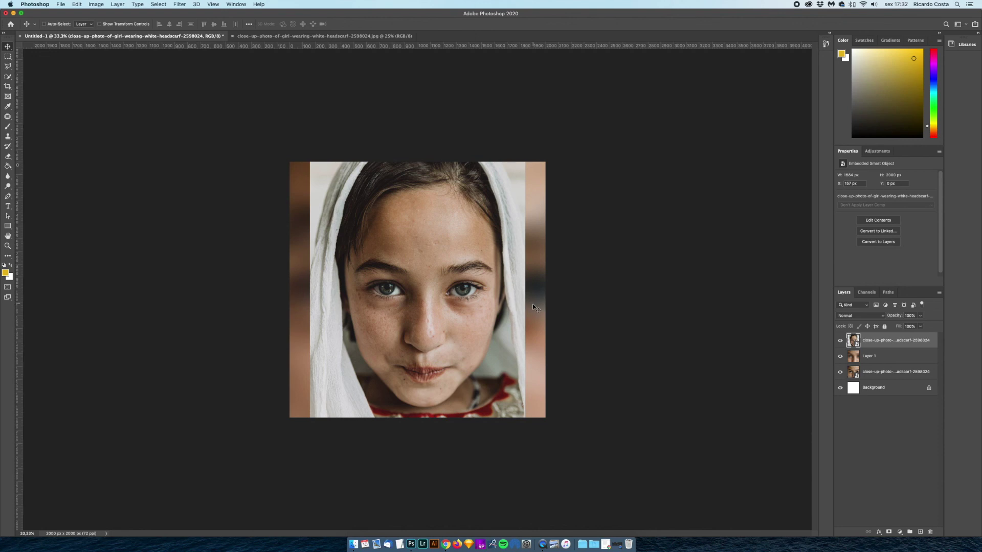
{"action": "key", "text": "t"}
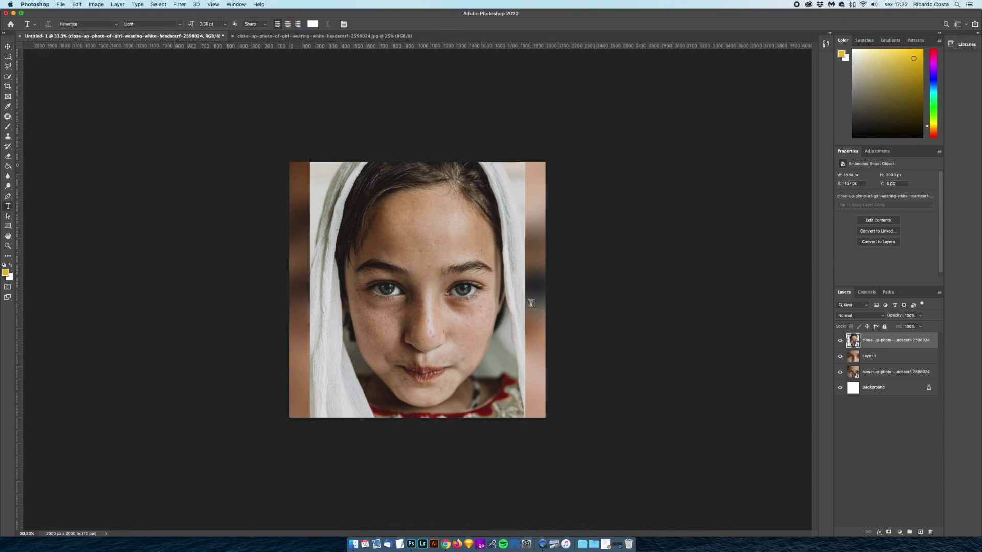
{"action": "left_click", "coordinate": [346, 277]}
{"action": "left_click", "coordinate": [8, 57]}
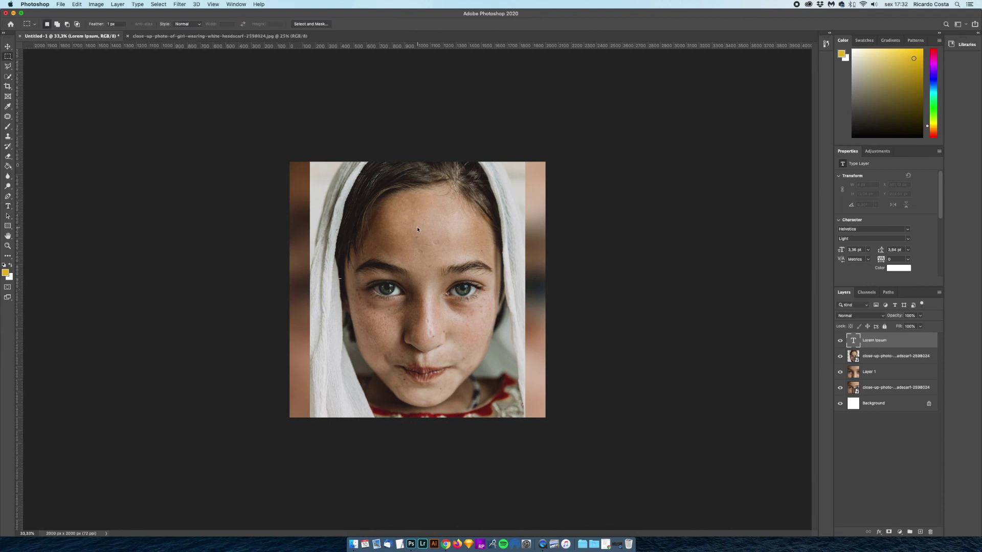
{"action": "key", "text": "BackSpace"}
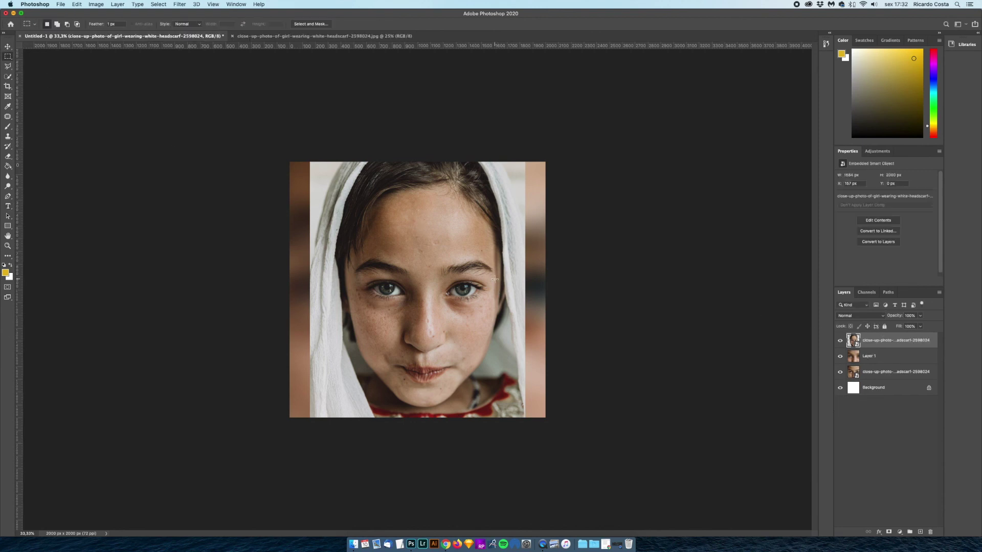